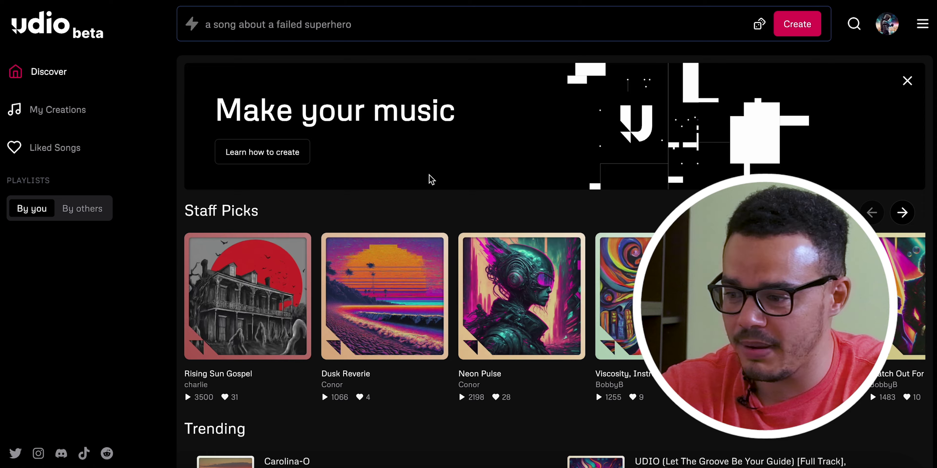
Step: Scroll the Discover page down to the Staff Picks and Trending songs, such as Rising Sun Gospel
scroll(431, 179, "down", 3)
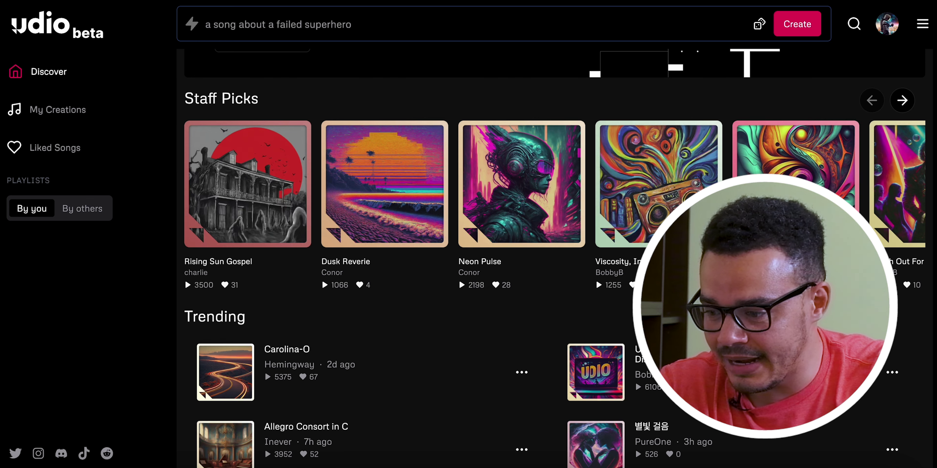
Step: Find the Trending song 'Wow..... I Didn't Know That' and start it playing
scroll(555, 259, "down", 1)
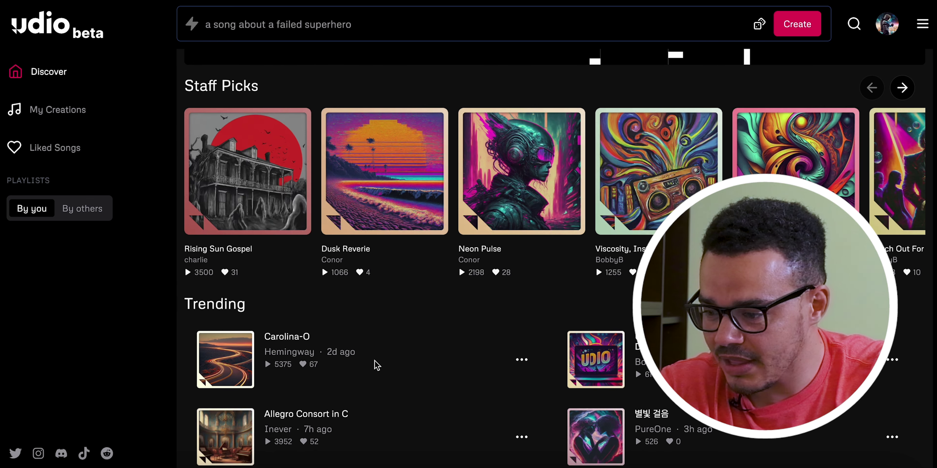
scroll(377, 365, "down", 3)
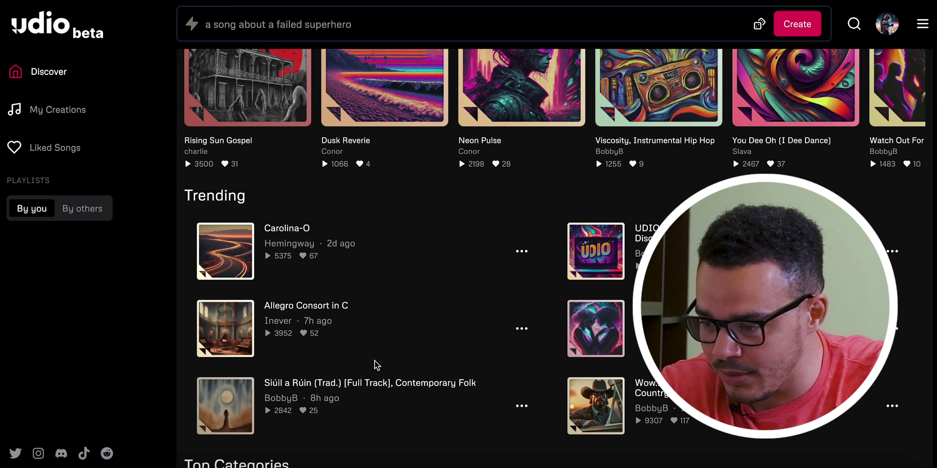
scroll(377, 365, "down", 1)
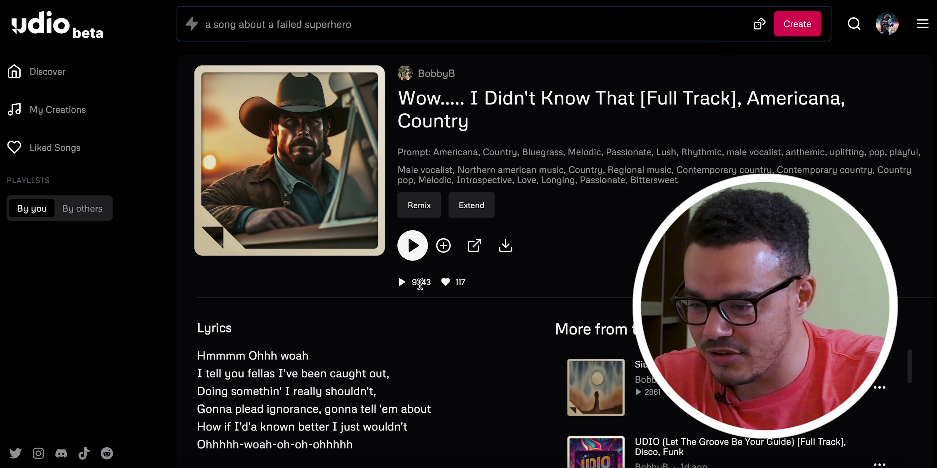
left_click(413, 246)
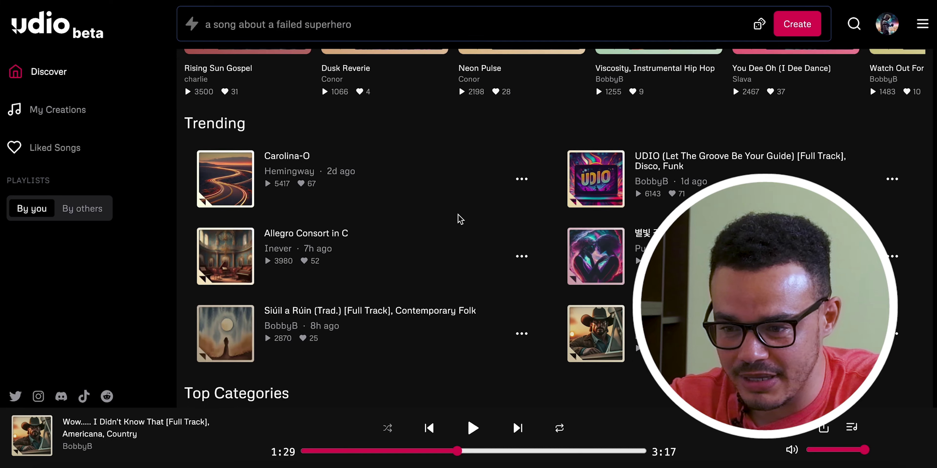
Step: Open the 'UDIO (Let The Groove Be Your Guide)' Disco, Funk song page and view its lyrics
scroll(459, 218, "down", 1)
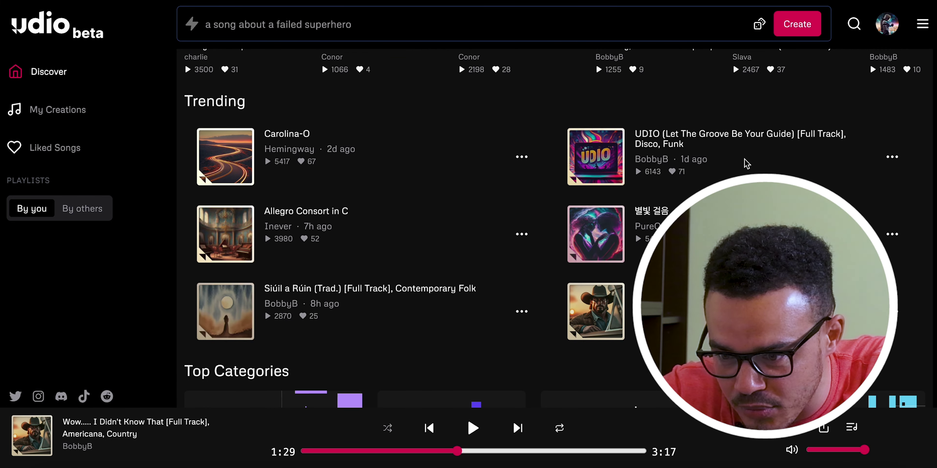
left_click(754, 146)
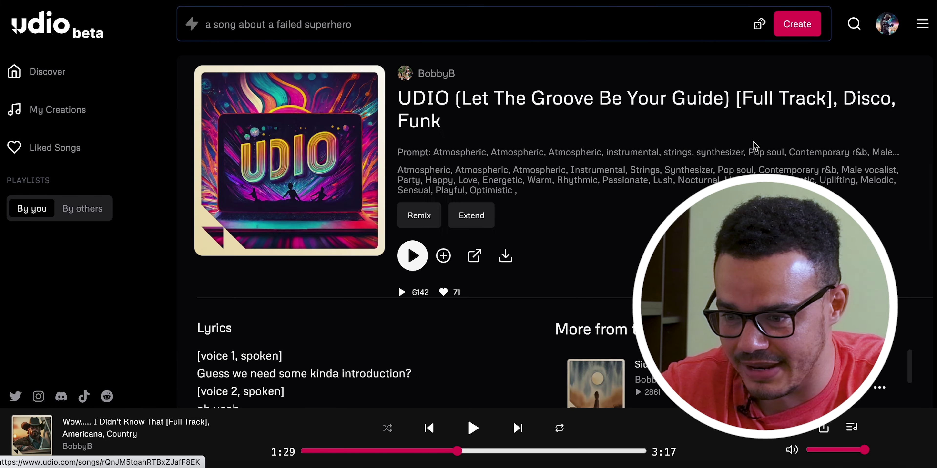
scroll(599, 178, "down", 3)
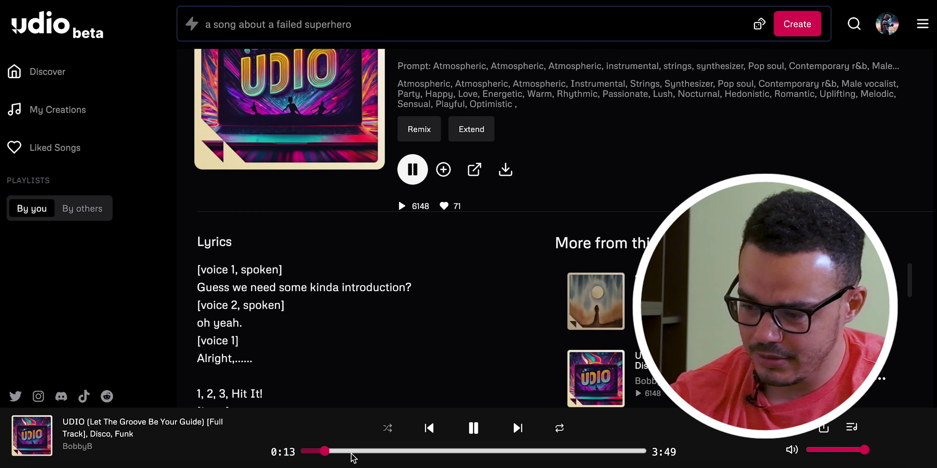
Step: Skip ahead in the currently playing track
left_click(361, 451)
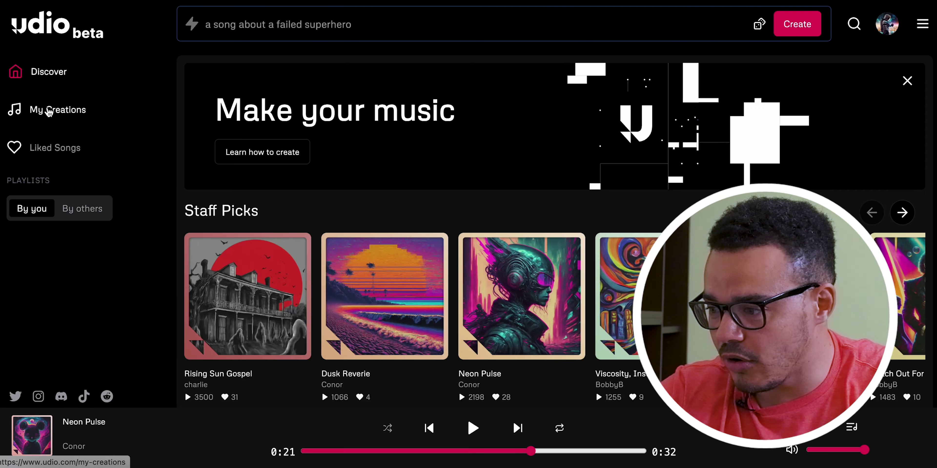
Step: Go to My Creations, listing your tracks like Pineapple Supreme and Tropic on the Dough
left_click(51, 109)
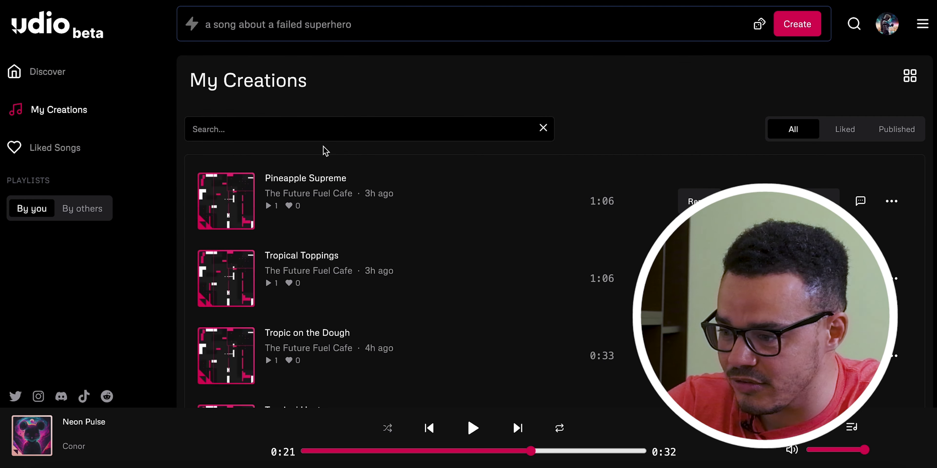
Step: Find 'Tropic on the Dough' in My Creations and open it to play
scroll(455, 195, "down", 3)
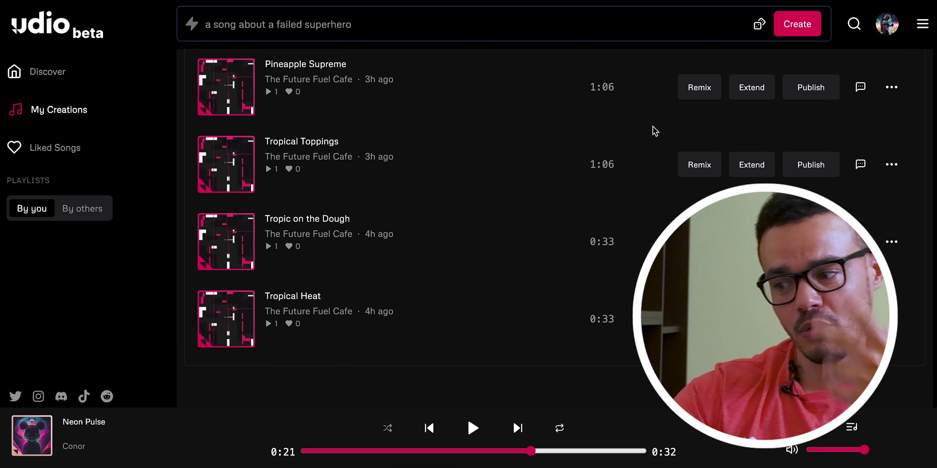
left_click(348, 223)
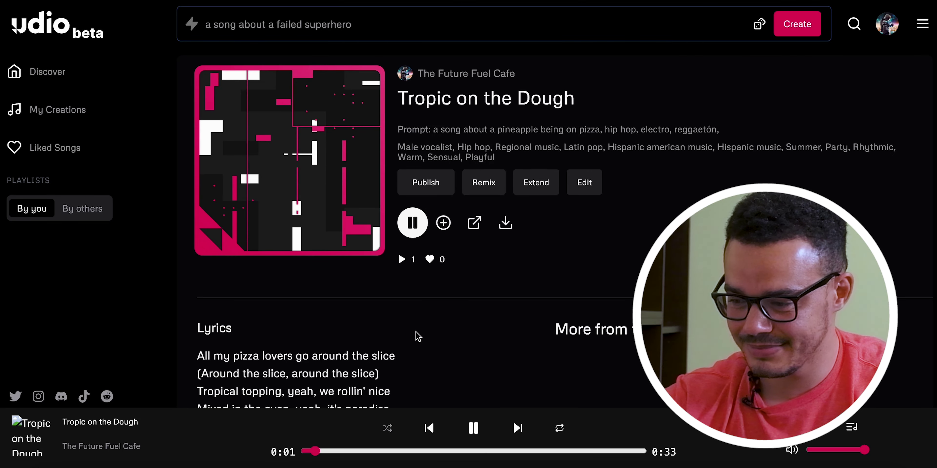
Step: Bring the full lyrics into view and pause playback at about 1:02
scroll(419, 337, "down", 4)
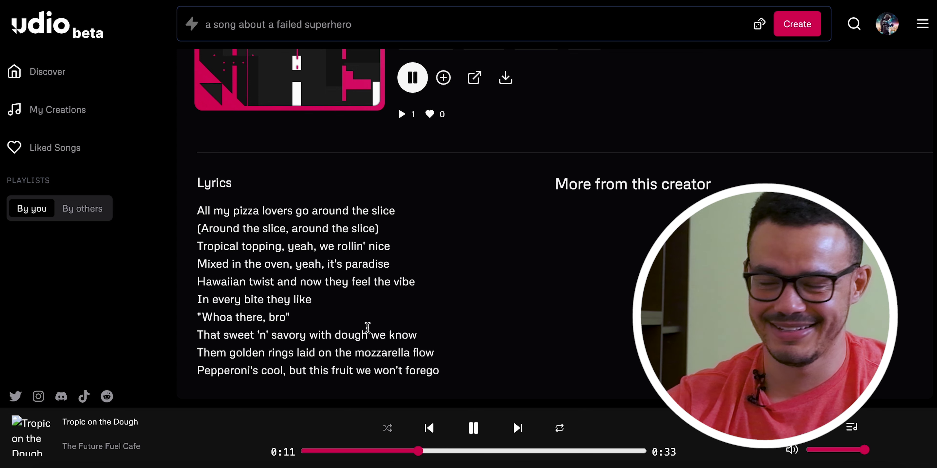
left_click(473, 429)
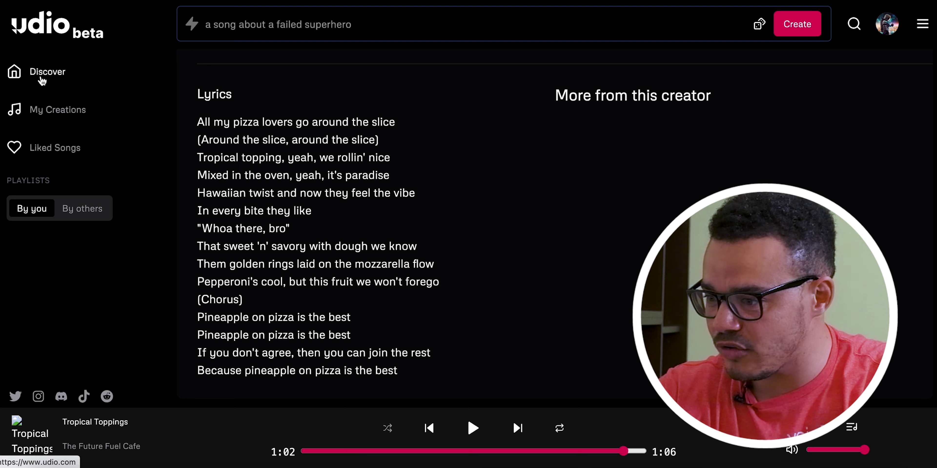
Step: Go back to Discover, showing the Make your music banner and Staff Picks
left_click(41, 77)
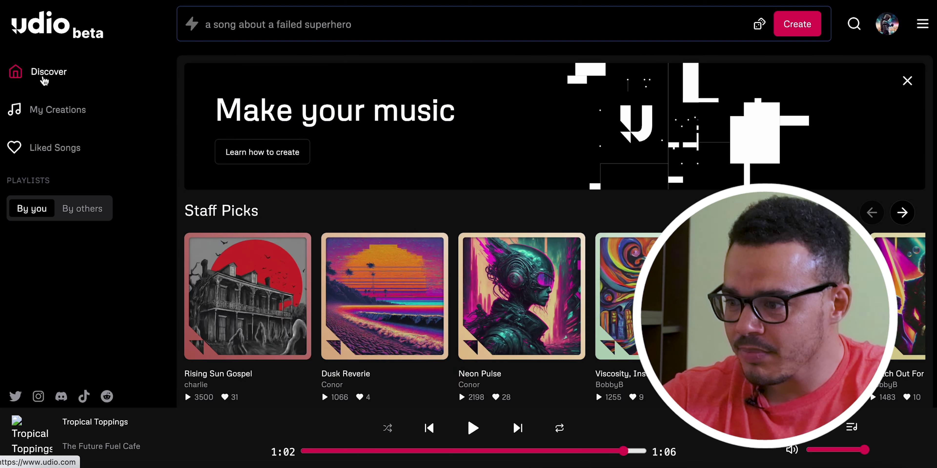
Step: Enter the prompt 'a song about the future fuel cafe being amazing' with electronic, funk, dance, reggaeton tags
left_click(325, 26)
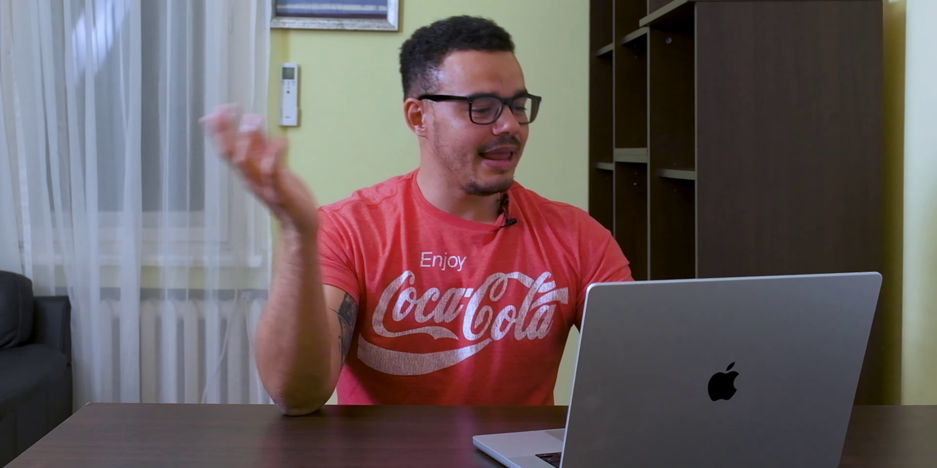
type("a ")
type("song about the future fuel cafe being amazing , electronic, funk,")
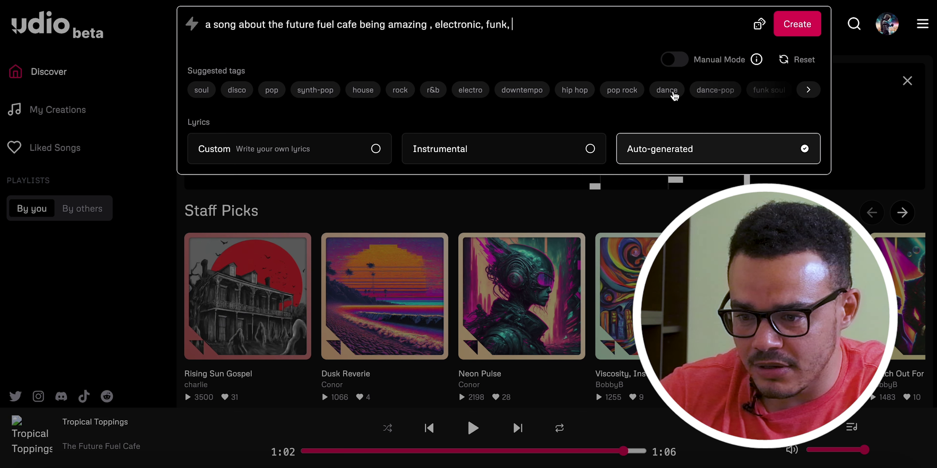
scroll(673, 95, "right", 5)
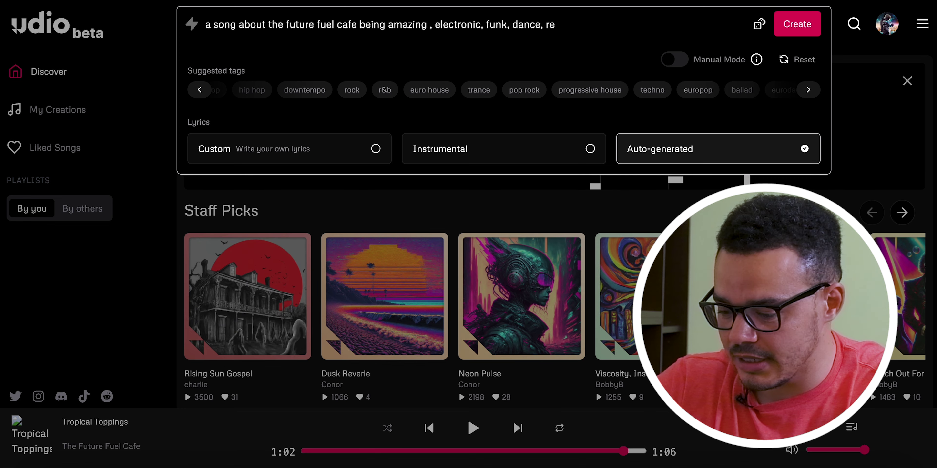
type("ggaeton,")
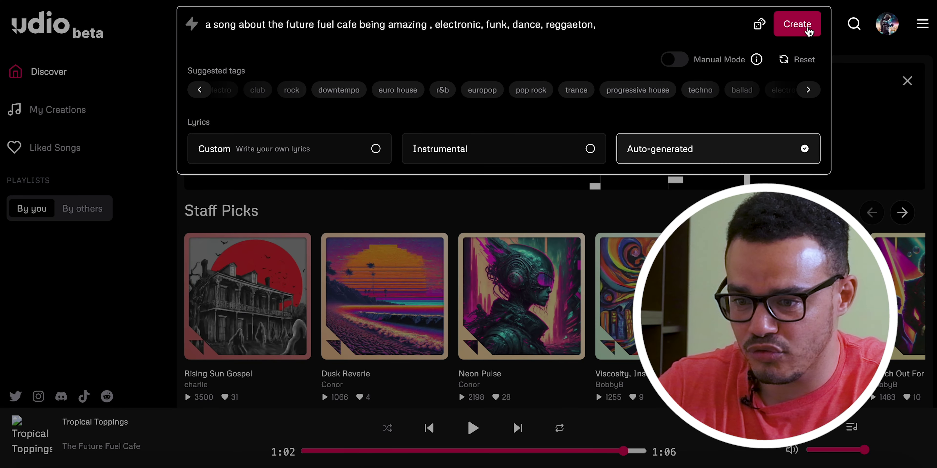
Step: Generate new tracks from the Future Fuel Cafe prompt
left_click(805, 25)
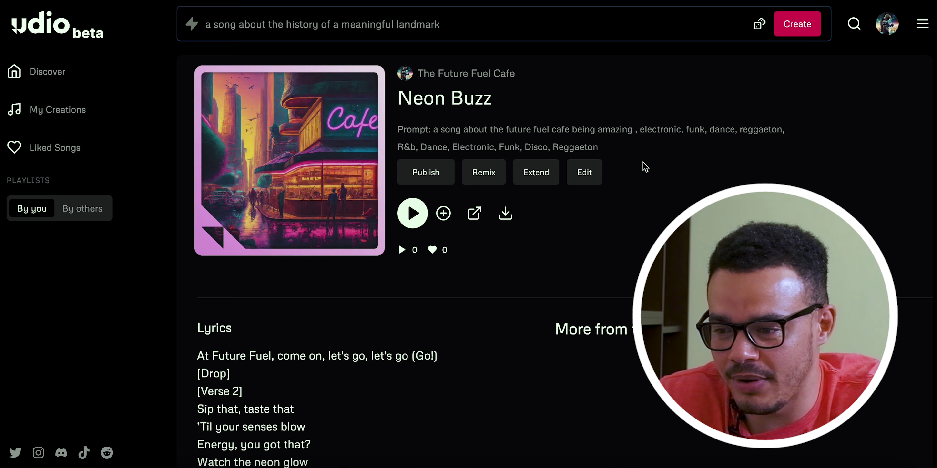
scroll(642, 164, "down", 4)
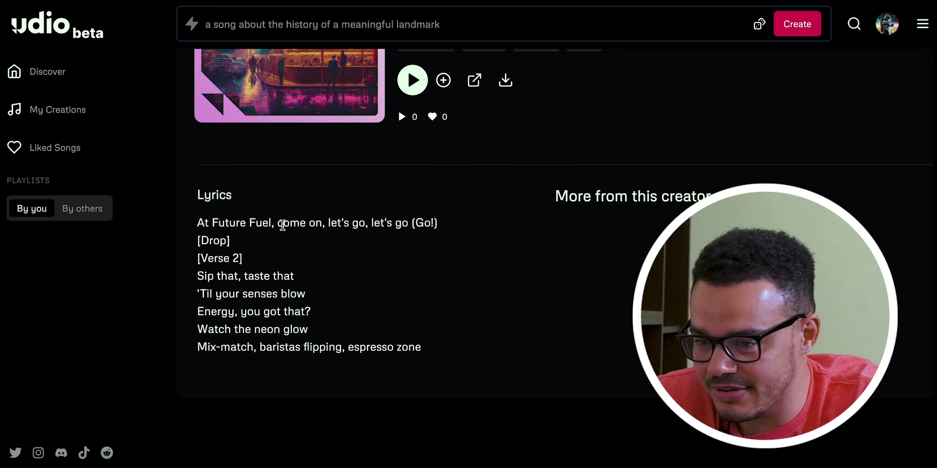
scroll(422, 258, "up", 1)
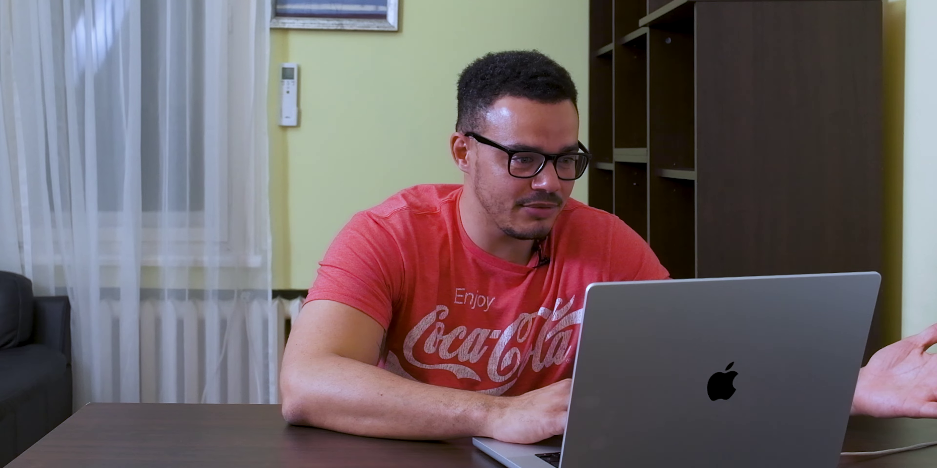
Step: Play Neon Buzz, skip ahead to 0:22, and pause it
left_click(413, 206)
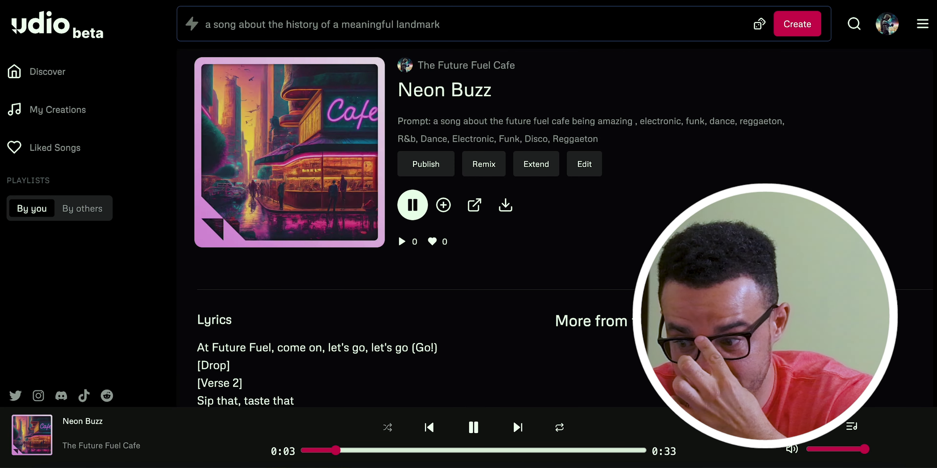
scroll(563, 228, "down", 2)
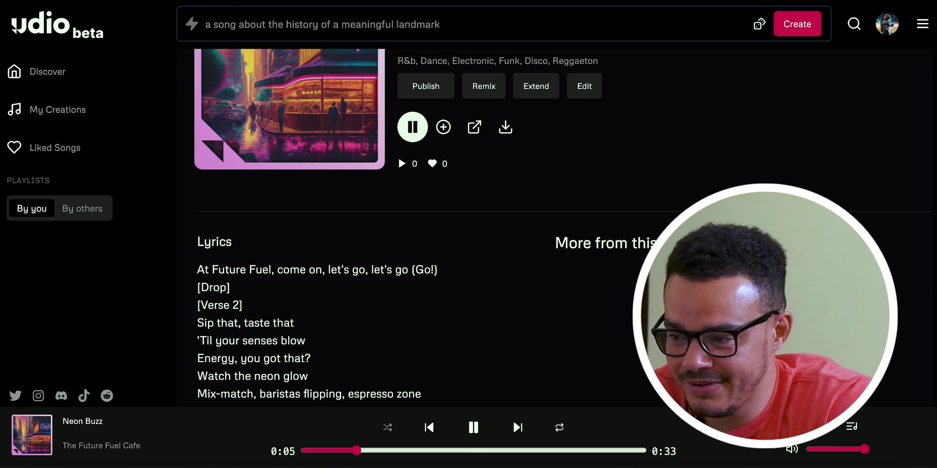
scroll(562, 228, "down", 1)
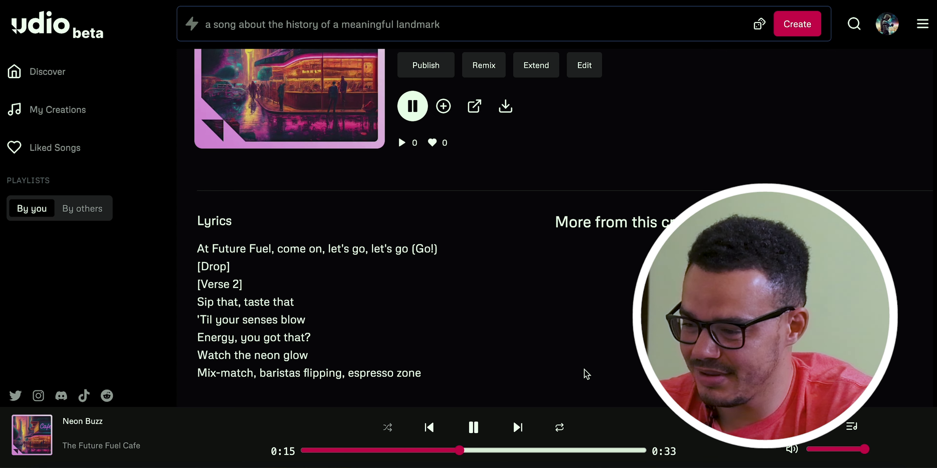
left_click(535, 451)
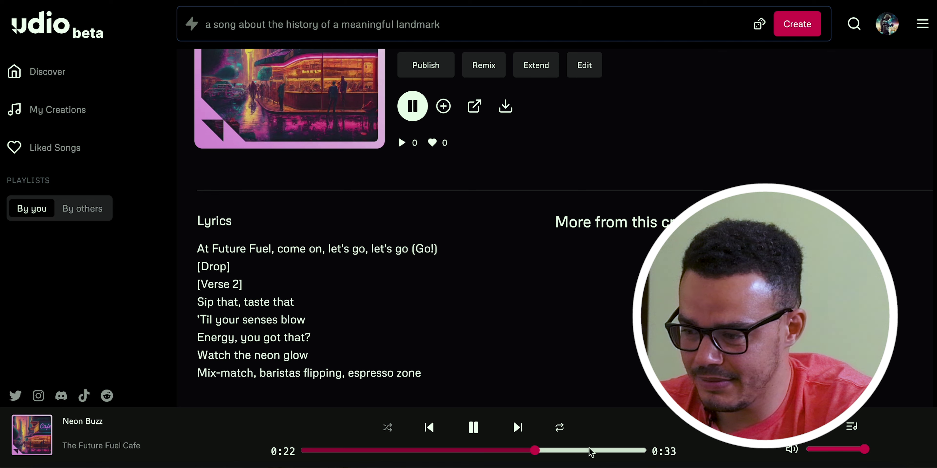
left_click(479, 432)
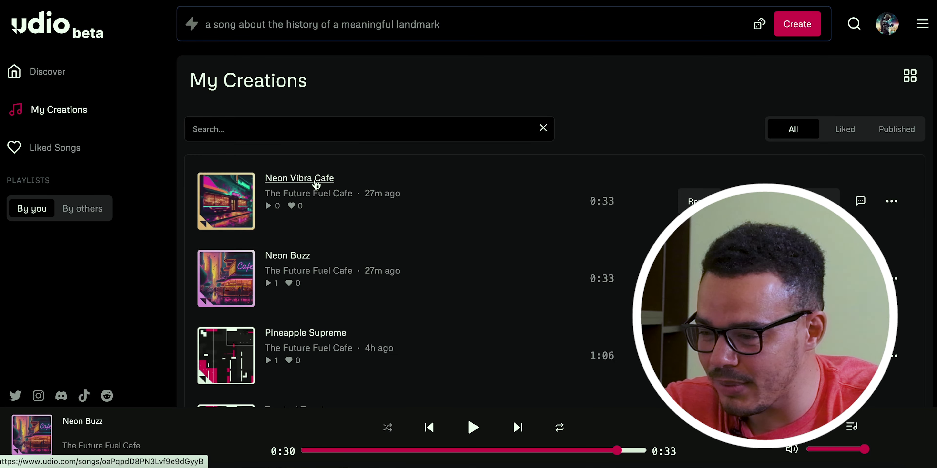
Step: Open the Neon Vibra Cafe song page and scroll through its Spanish lyrics
left_click(321, 179)
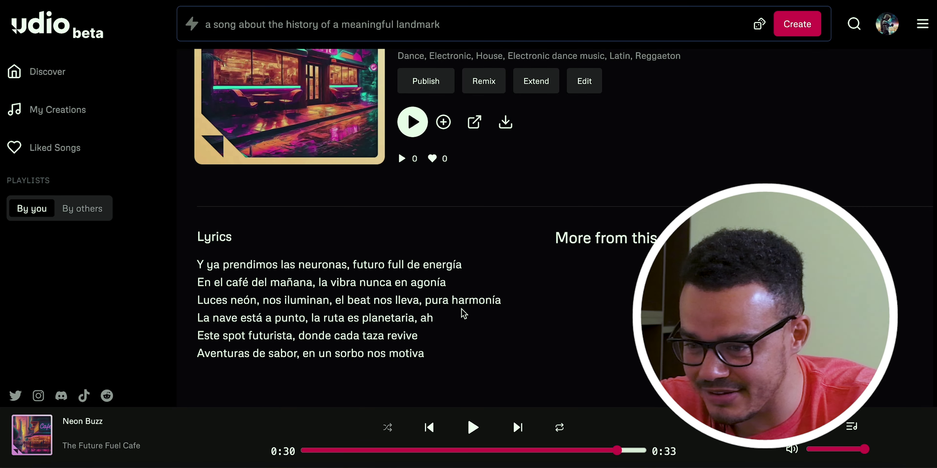
scroll(464, 314, "up", 3)
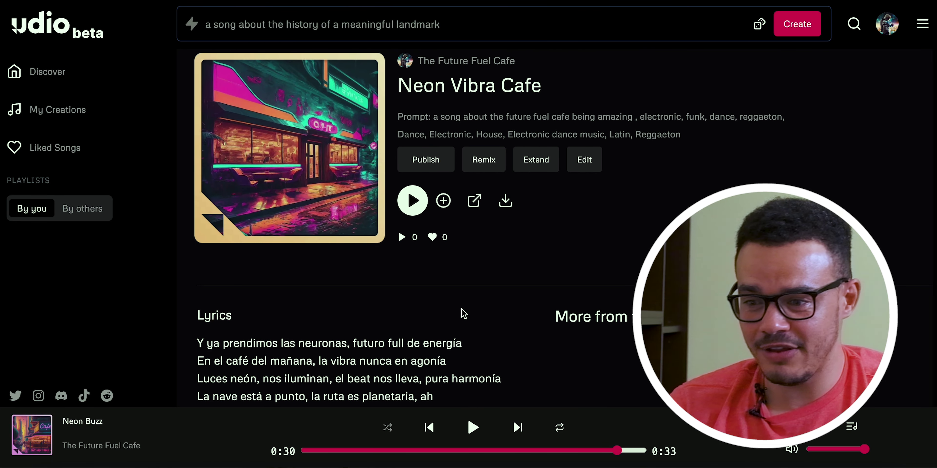
scroll(466, 309, "down", 1)
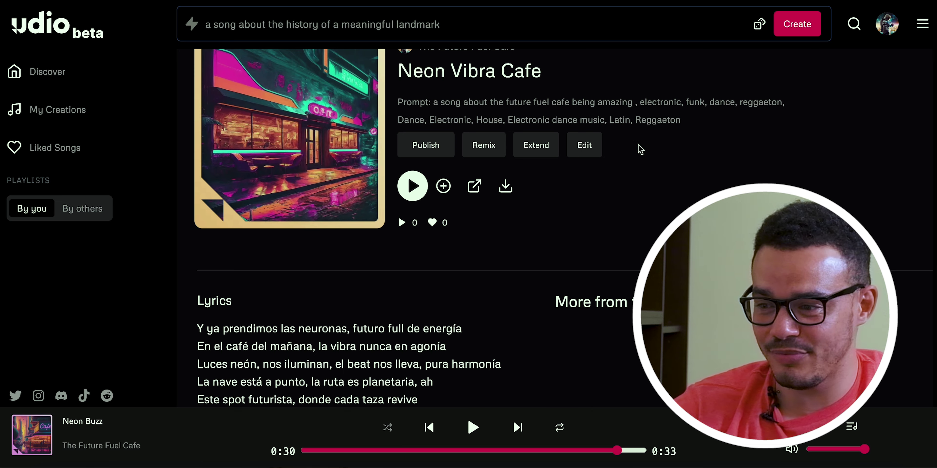
scroll(641, 149, "down", 1)
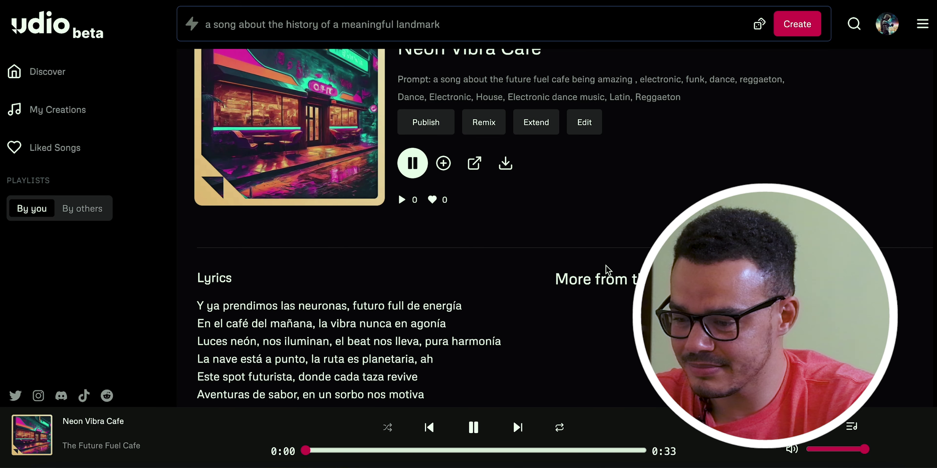
scroll(608, 272, "down", 1)
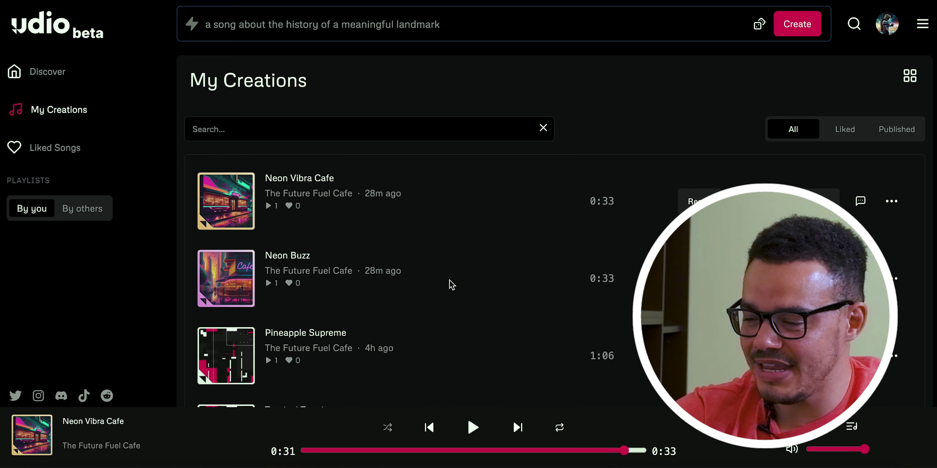
Step: Open the Neon Buzz song page and its Extend form, set to add a section after
left_click(310, 259)
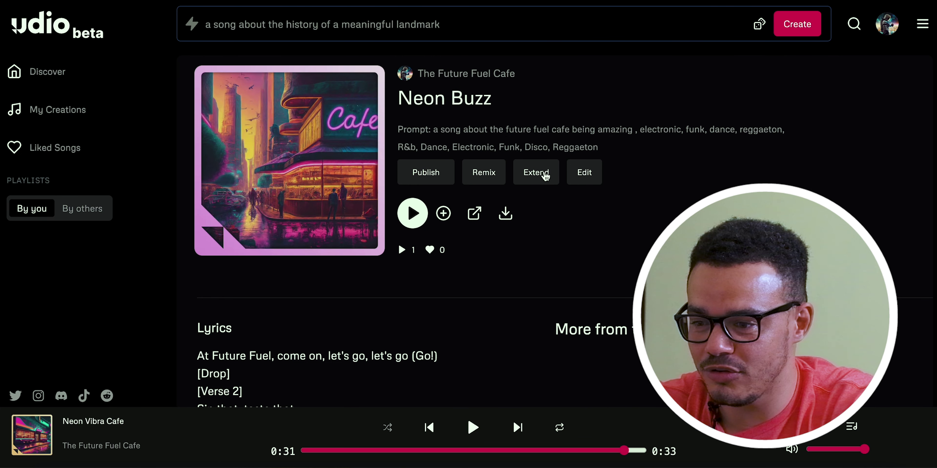
left_click(536, 173)
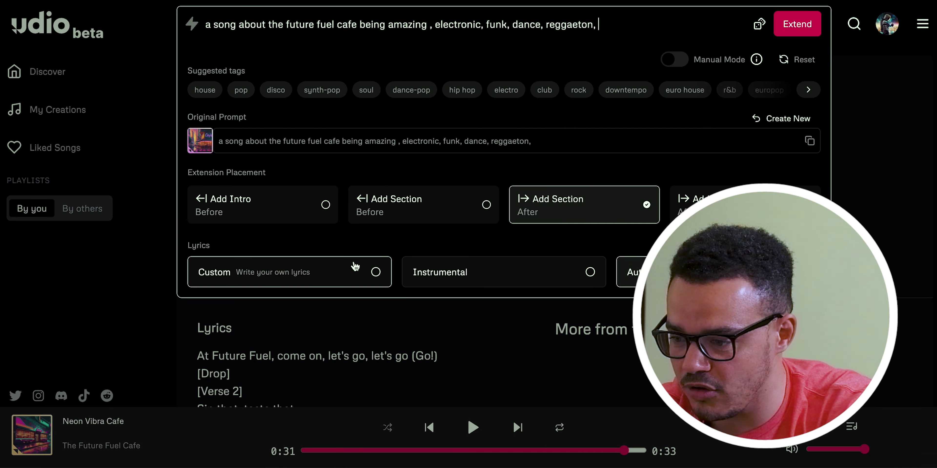
Step: Switch the extension to custom lyrics and start the chorus in the lyrics box
left_click(364, 270)
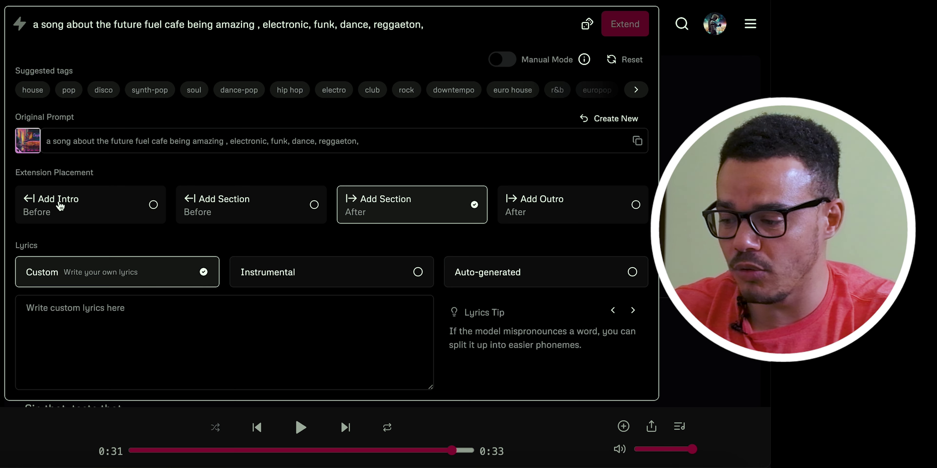
left_click(87, 324)
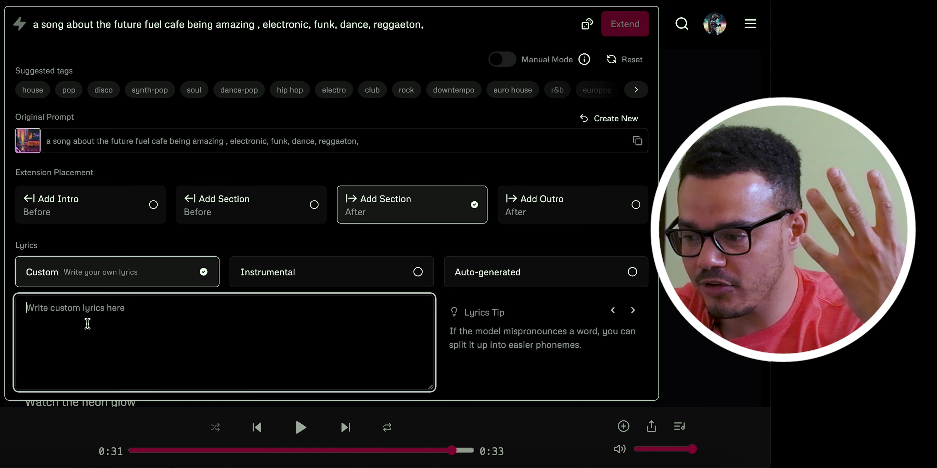
type("[")
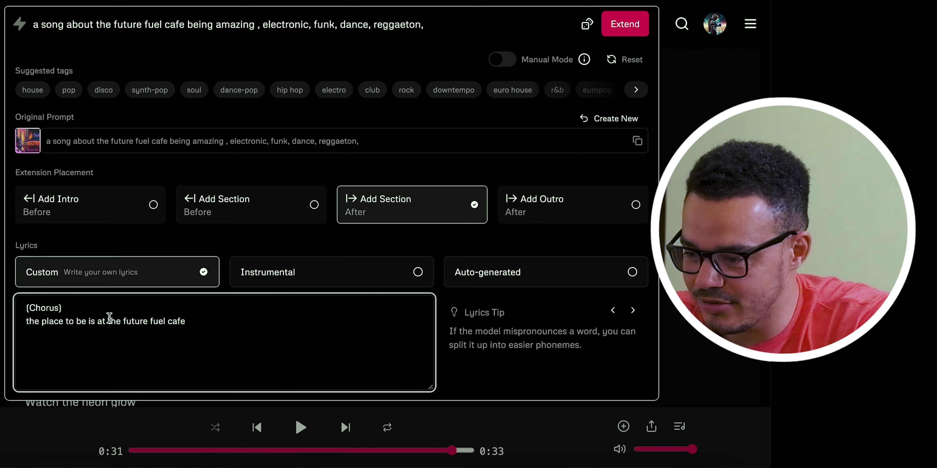
left_click_drag(107, 322, 267, 323)
left_click(156, 343)
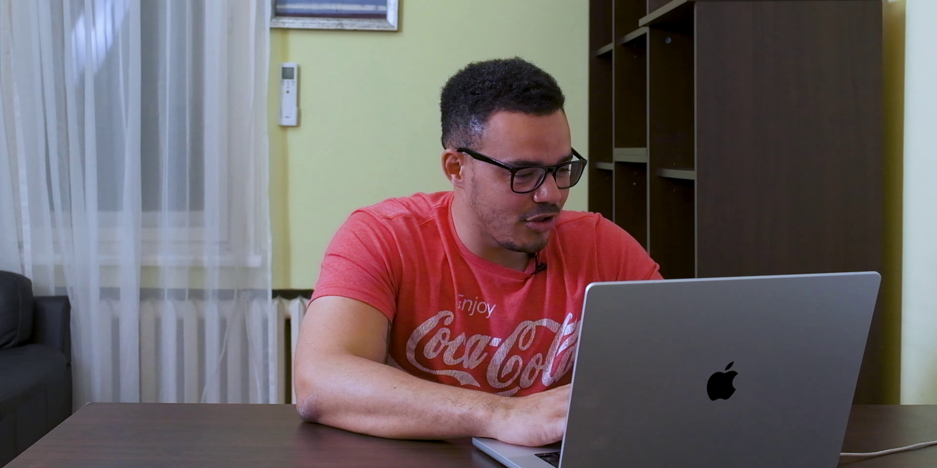
Step: Add the line 'the place to be is at the future fuel cafe' and generate the extension
key("Return")
type("the place to be is at the future fuel cafe")
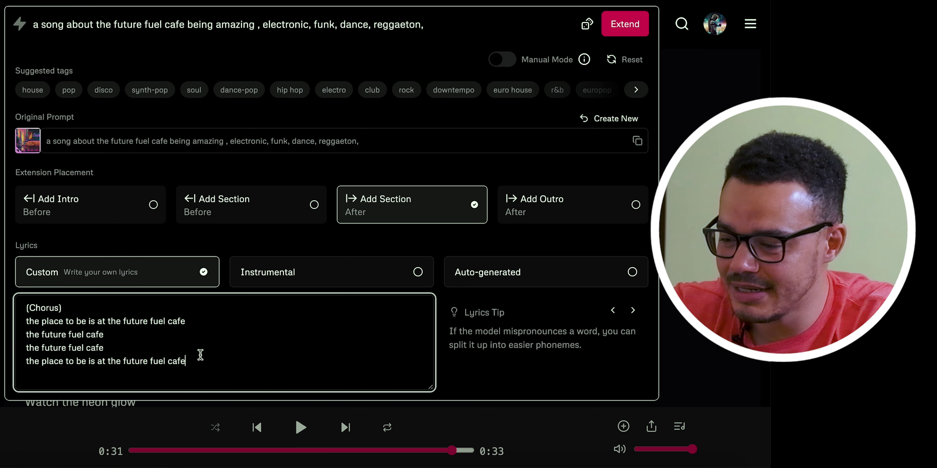
left_click_drag(195, 362, 7, 313)
left_click(194, 337)
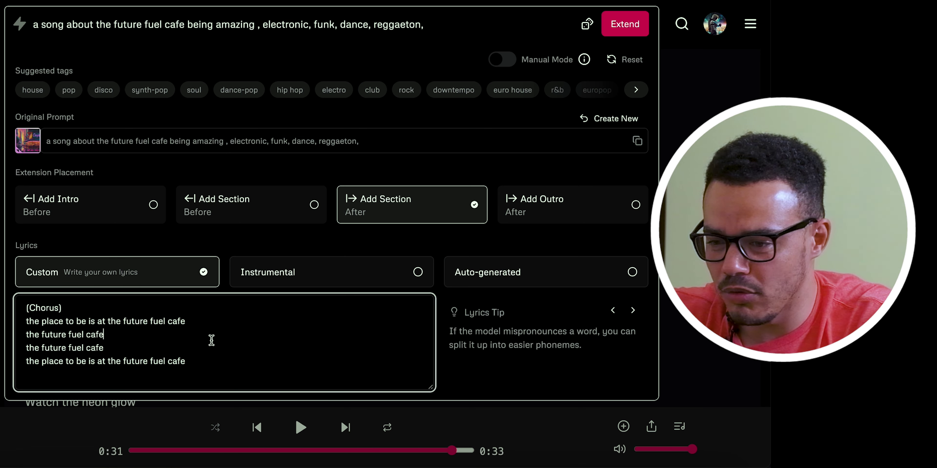
left_click(624, 26)
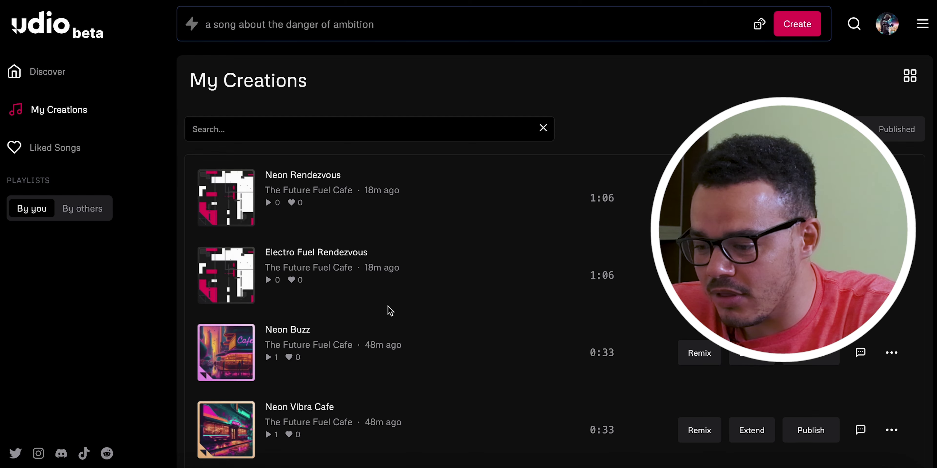
Step: Scroll through My Creations to find the new Electro Fuel Rendezvous extension above Neon Buzz
scroll(388, 310, "down", 1)
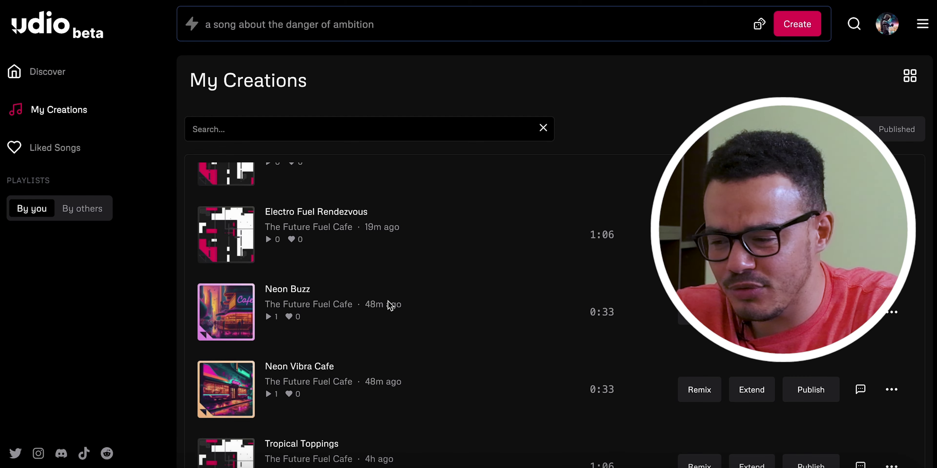
scroll(397, 264, "up", 1)
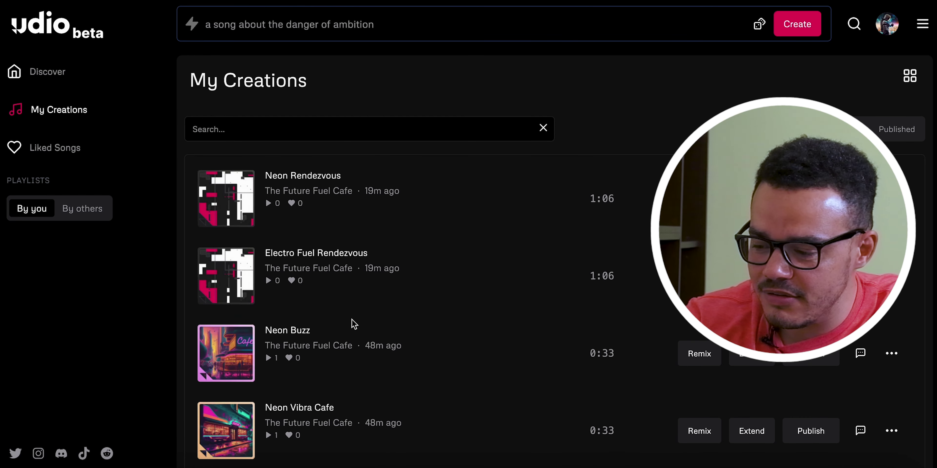
scroll(353, 324, "down", 3)
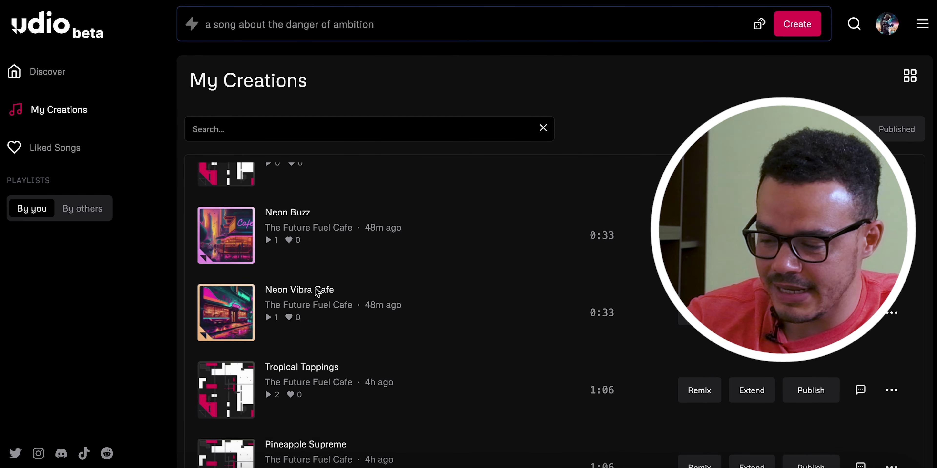
scroll(341, 249, "up", 1)
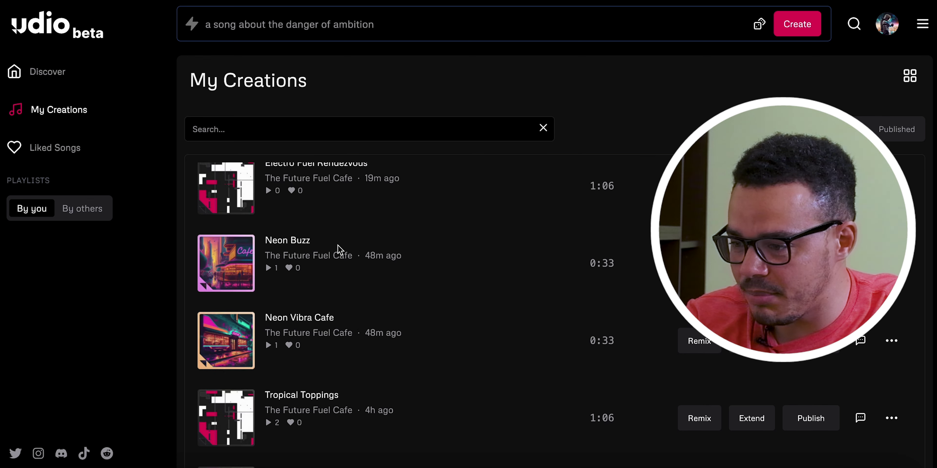
scroll(337, 245, "up", 2)
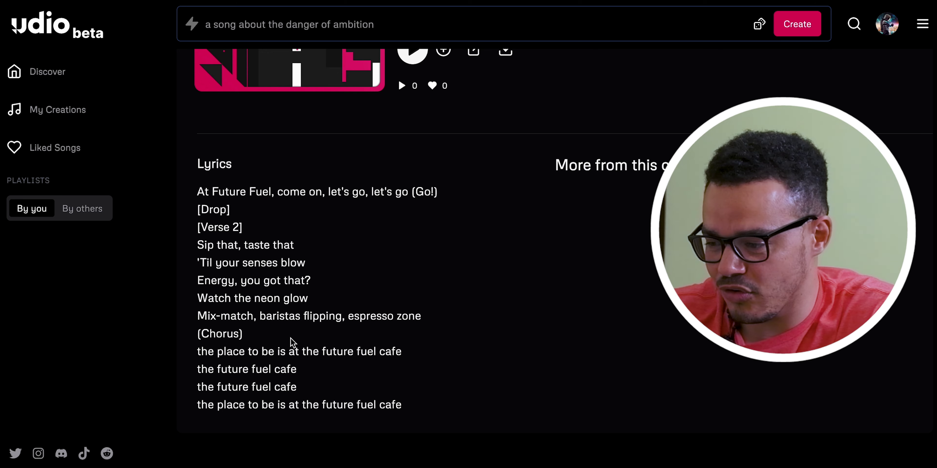
Step: Listen to Electro Fuel Rendezvous through the Future Fuel Cafe chorus and pause it near 0:56
scroll(322, 374, "up", 5)
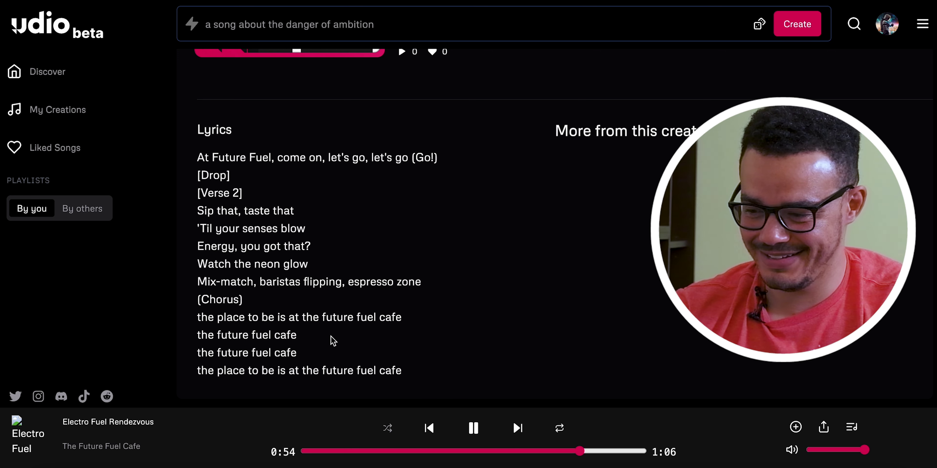
left_click(473, 428)
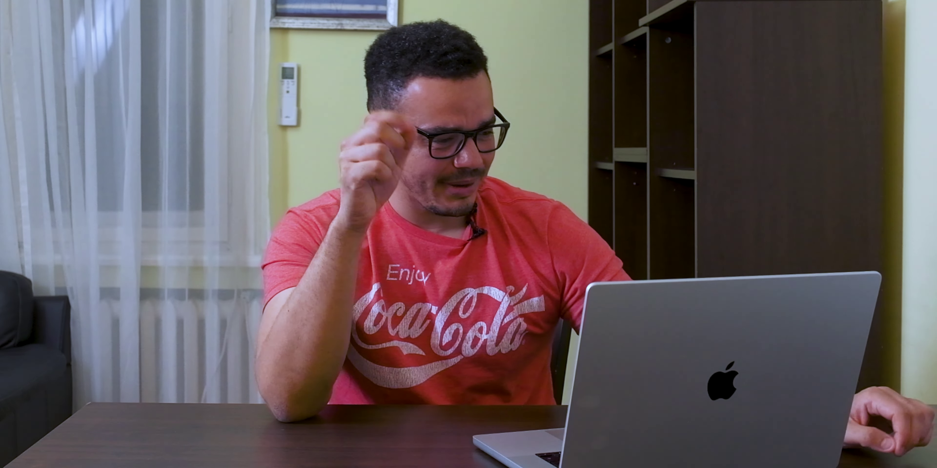